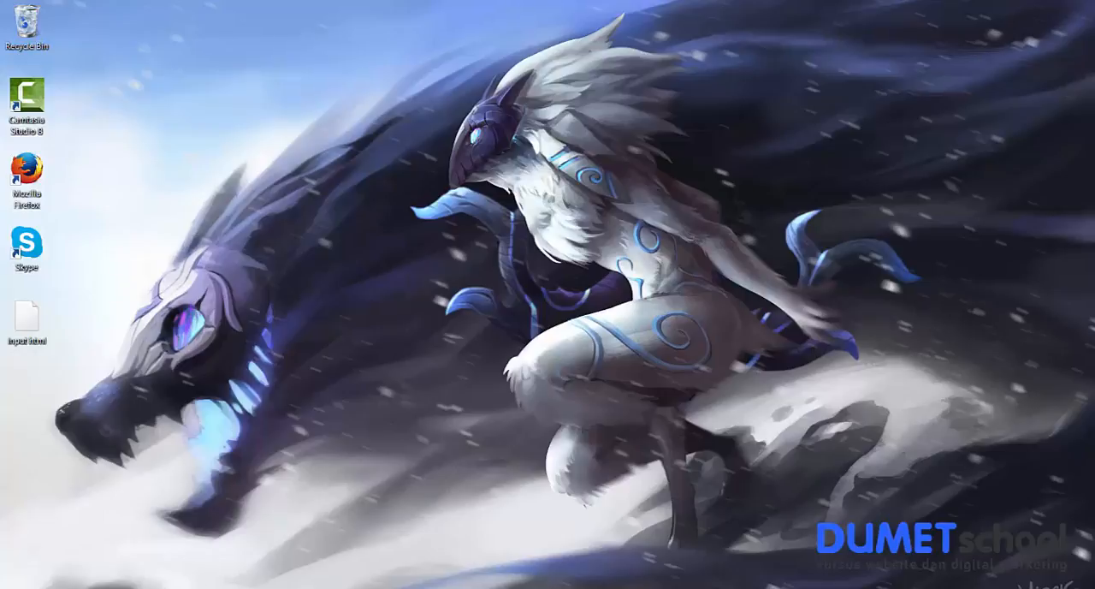
Switch to Photoshop and draw a yellow rectangle shape about 264 by 131 px in the upper-left part of the canvas.
{"action": "left_click", "coordinate": [181, 587]}
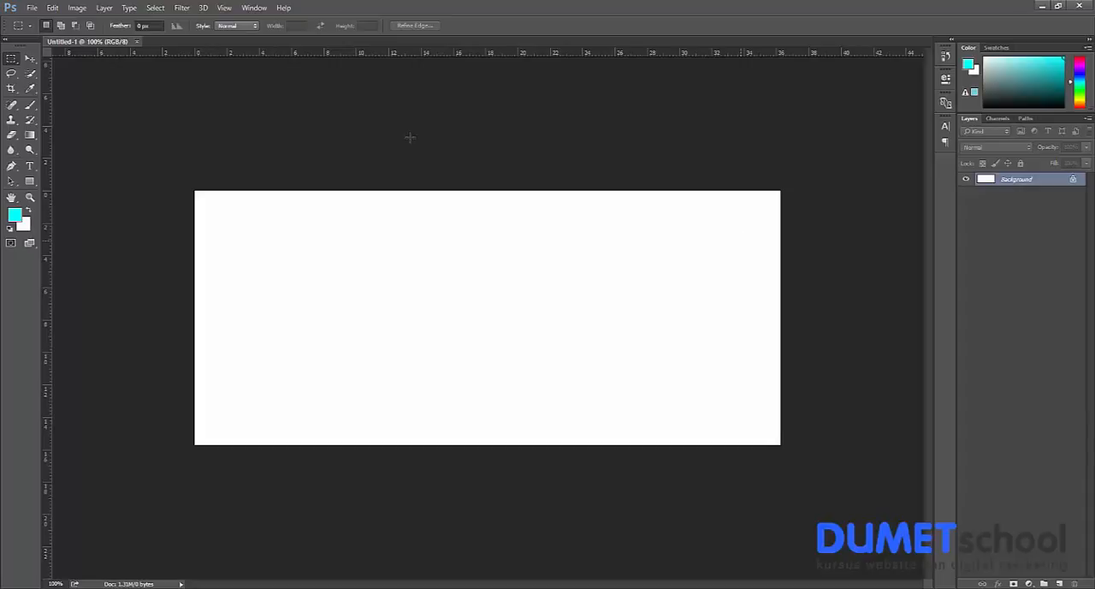
{"action": "left_click", "coordinate": [29, 180]}
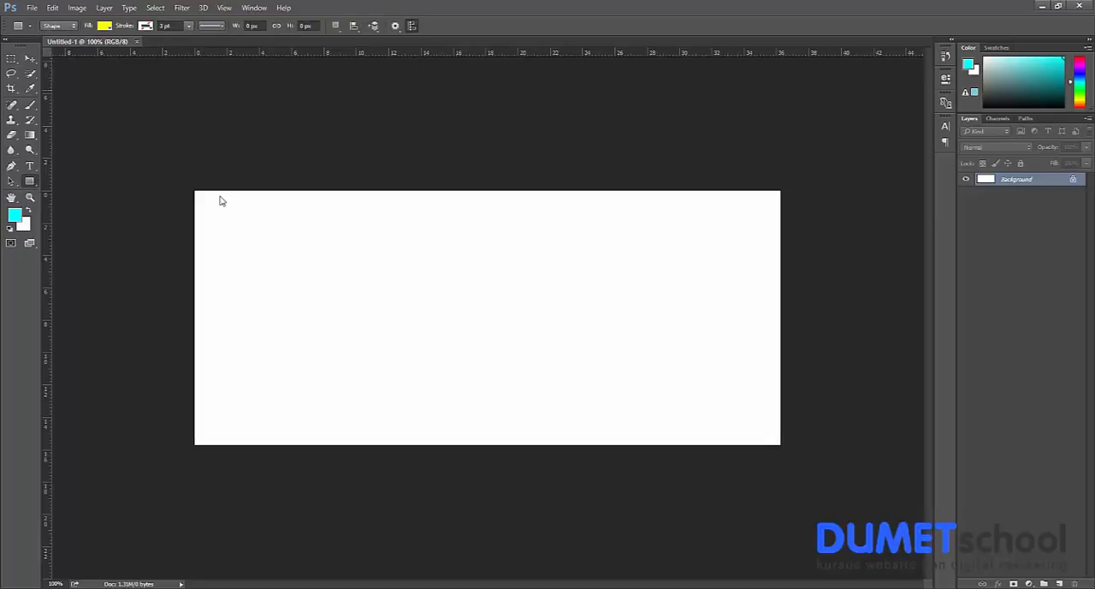
{"action": "left_click_drag", "start_coordinate": [432, 321], "coordinate": [434, 321]}
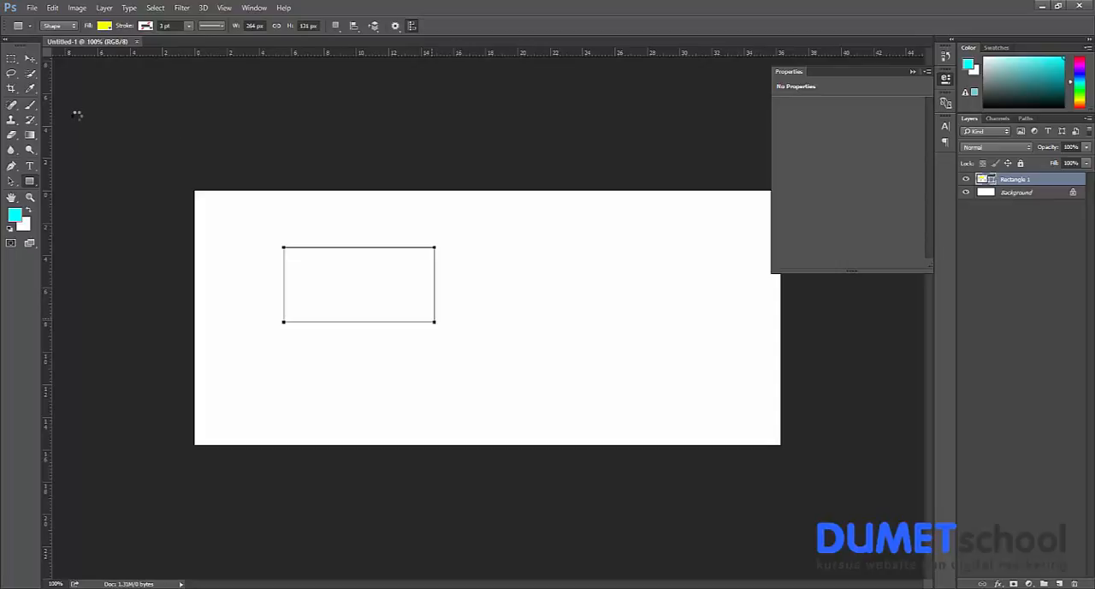
Add the text "DUMET SCHOOL" beside the yellow rectangle and set its font size to 71 pt.
{"action": "left_click", "coordinate": [31, 165]}
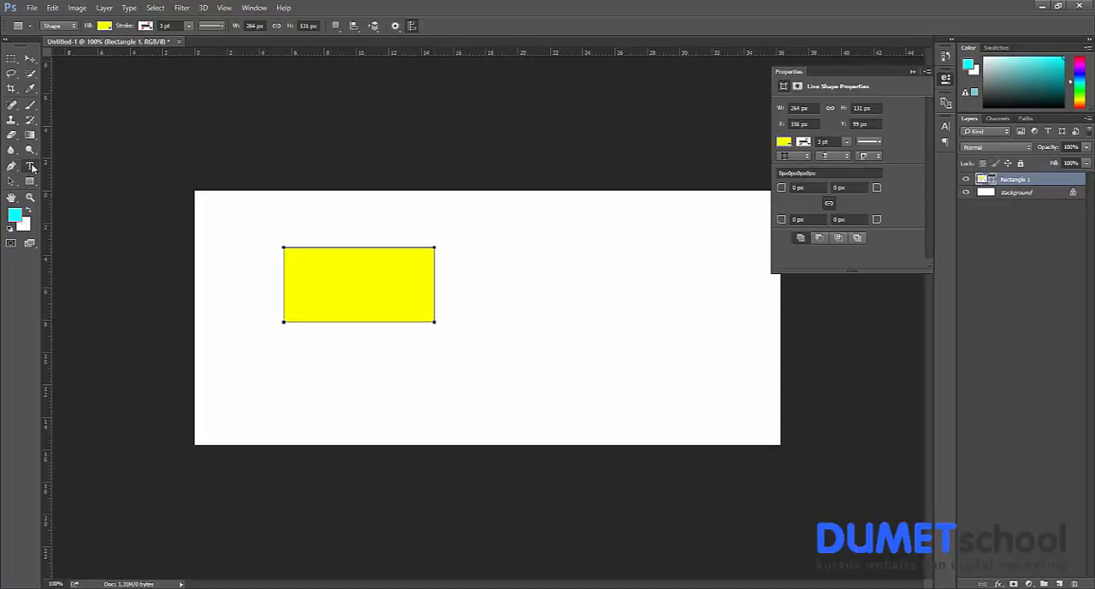
{"action": "left_click", "coordinate": [516, 266]}
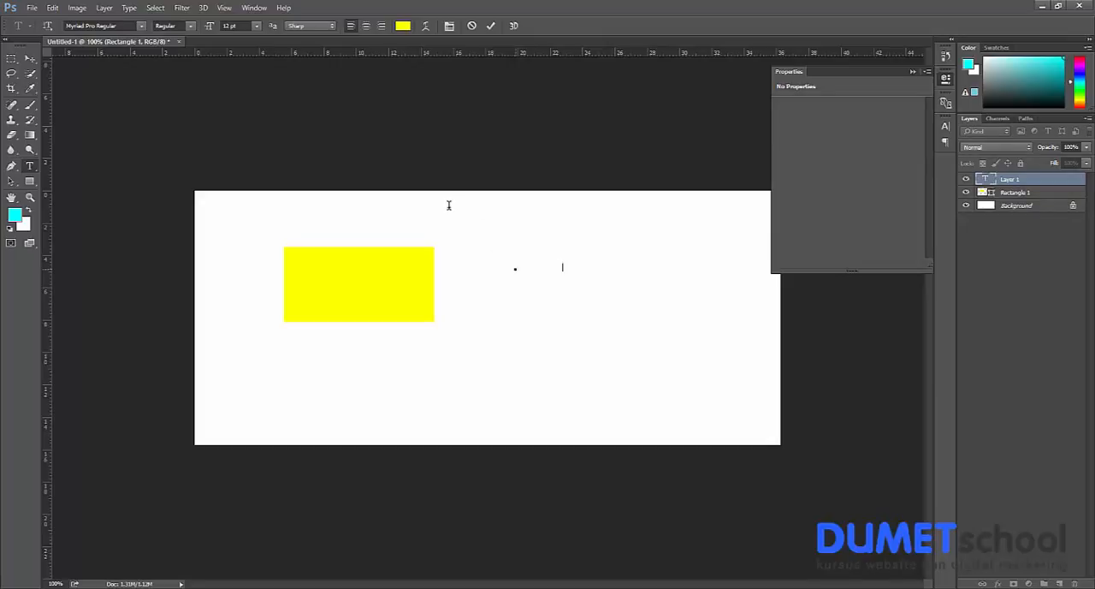
{"action": "key", "text": "ctrl+a"}
{"action": "left_click", "coordinate": [449, 26]}
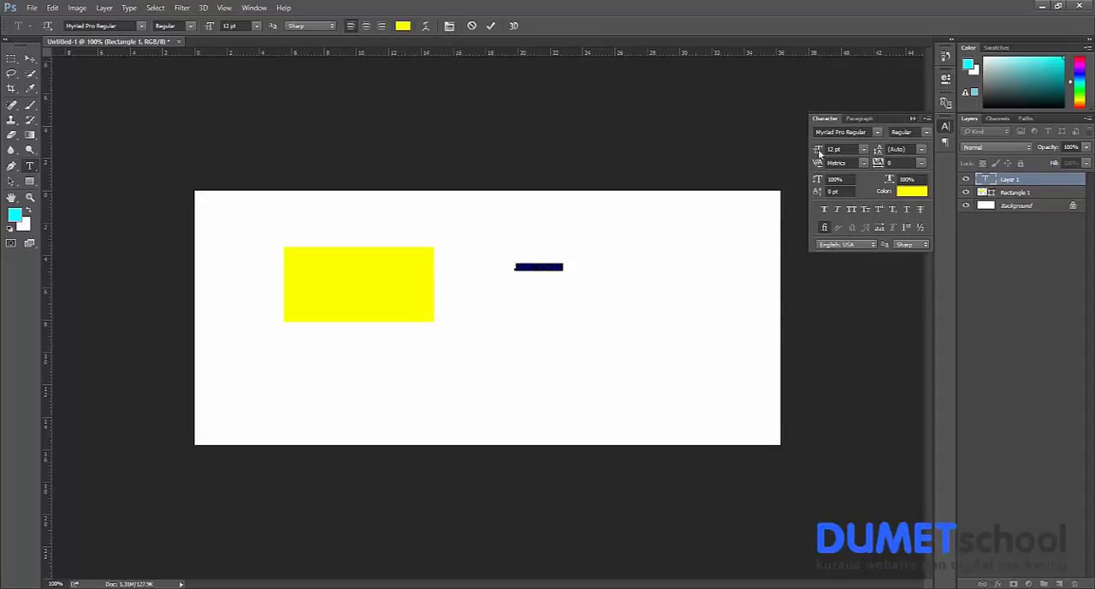
{"action": "left_click", "coordinate": [847, 149]}
{"action": "type", "text": "71"}
{"action": "key", "text": "Return"}
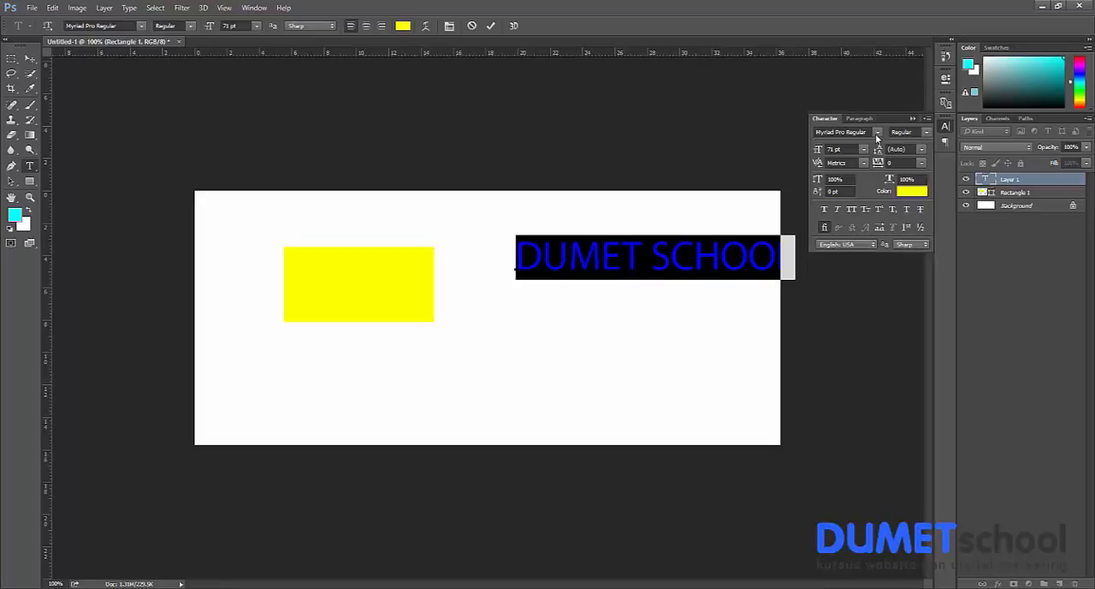
Format the text in Microsoft New Tai Lue Bold at 86 pt and move it below the rectangle so it fits on the canvas.
{"action": "left_click", "coordinate": [876, 133]}
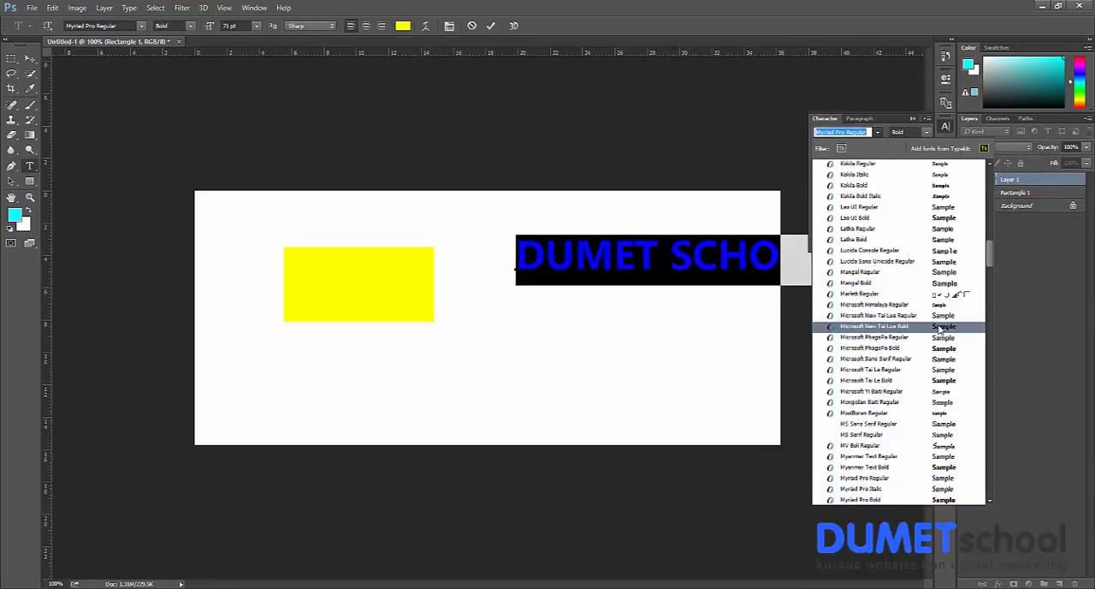
{"action": "left_click", "coordinate": [941, 327]}
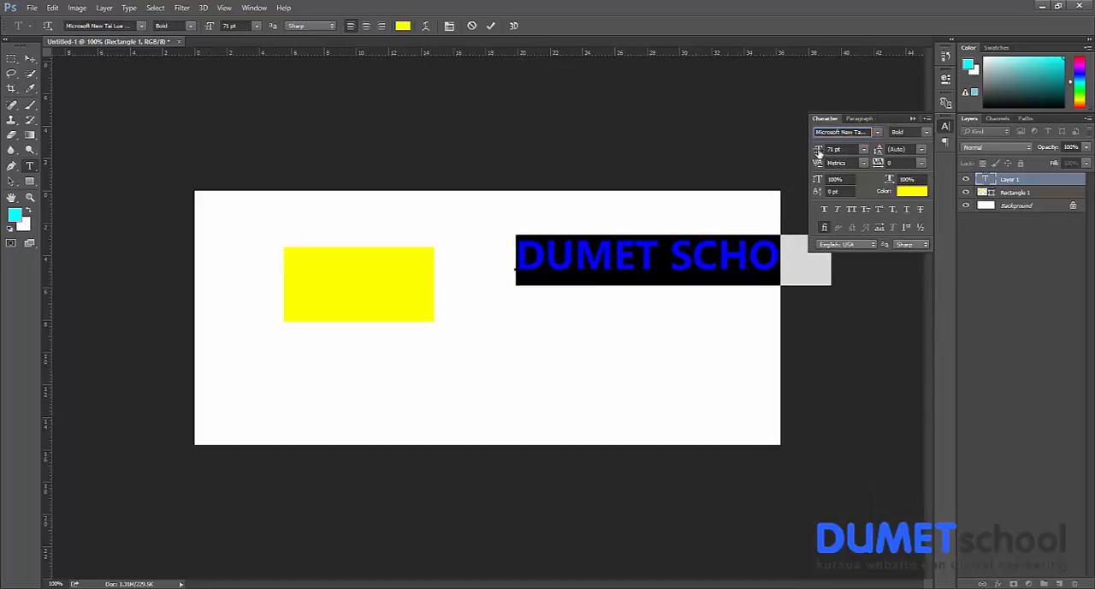
{"action": "left_click_drag", "start_coordinate": [820, 152], "coordinate": [833, 152]}
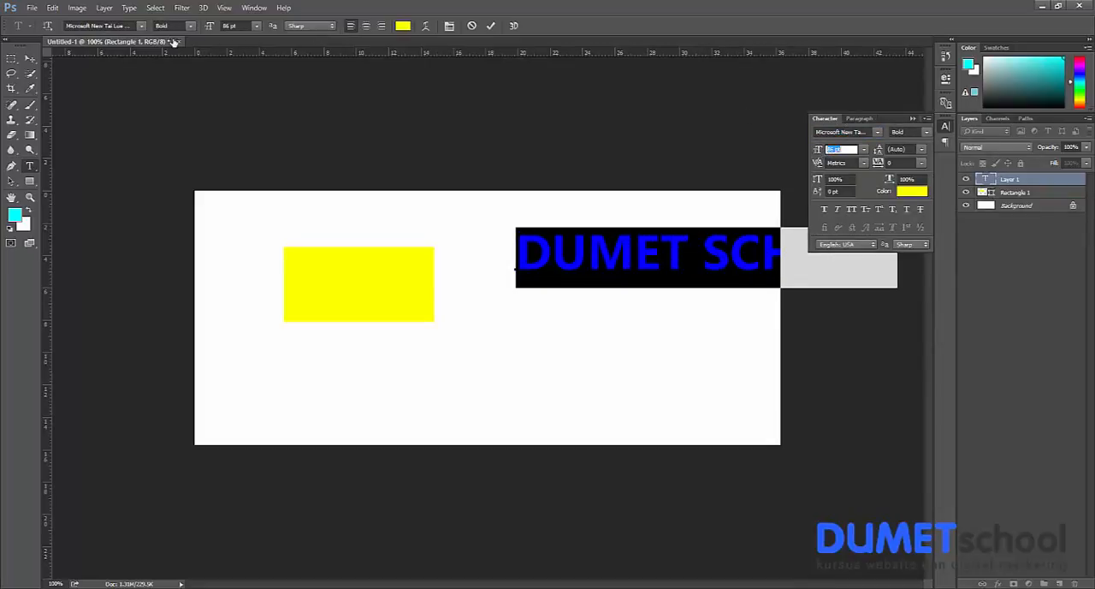
{"action": "left_click", "coordinate": [30, 59]}
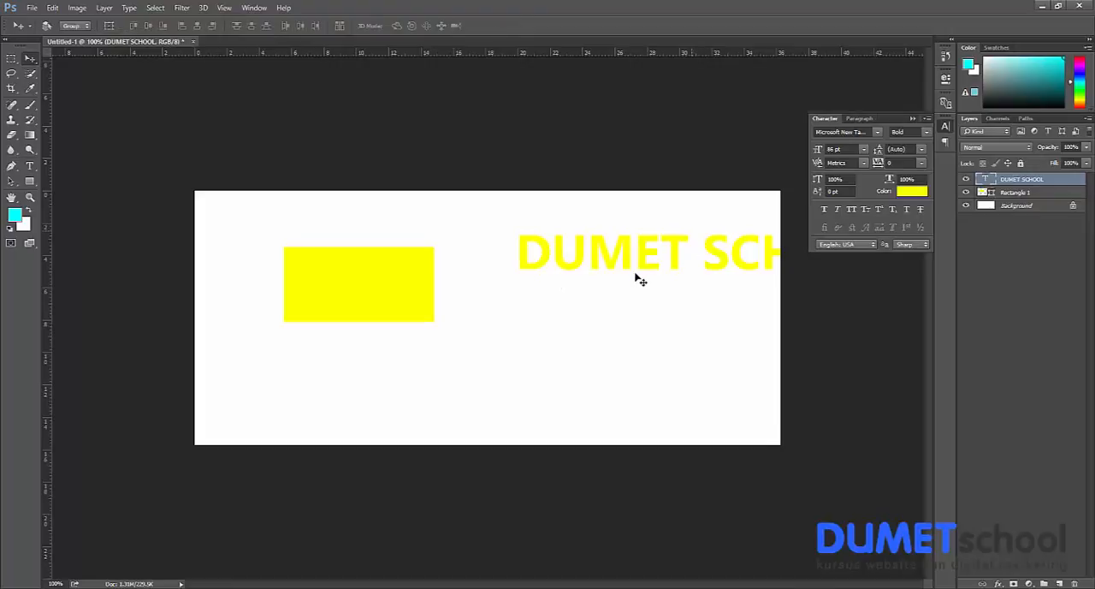
{"action": "left_click_drag", "start_coordinate": [636, 278], "coordinate": [520, 356]}
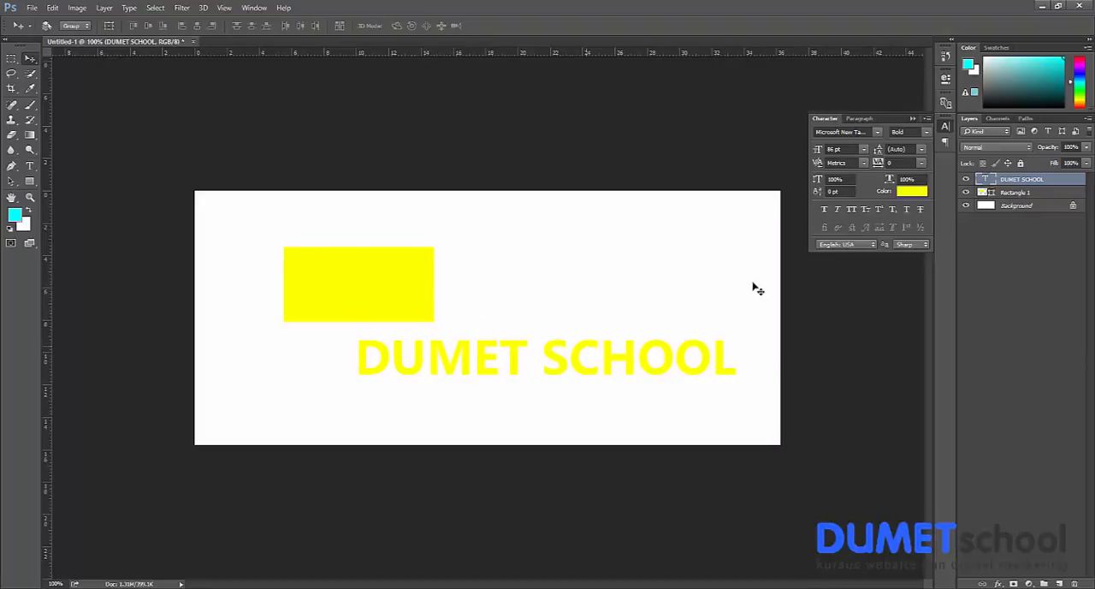
Detach the Layers panel as a taller floating window over the canvas and collapse the Color and Swatches panels to icons.
{"action": "left_click_drag", "start_coordinate": [1050, 123], "coordinate": [681, 117]}
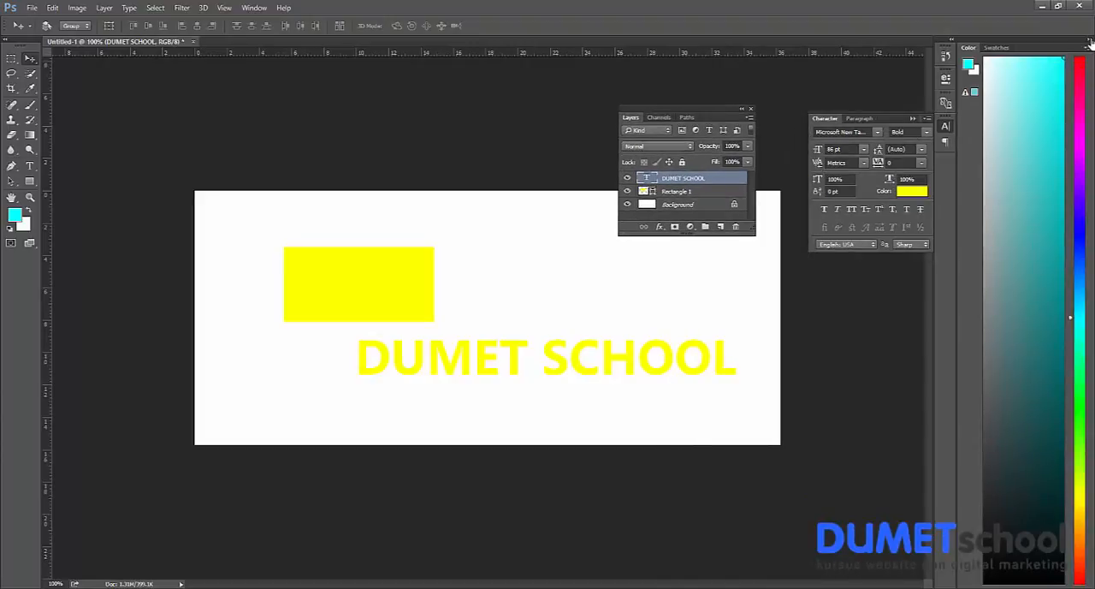
{"action": "left_click_drag", "start_coordinate": [865, 118], "coordinate": [939, 118]}
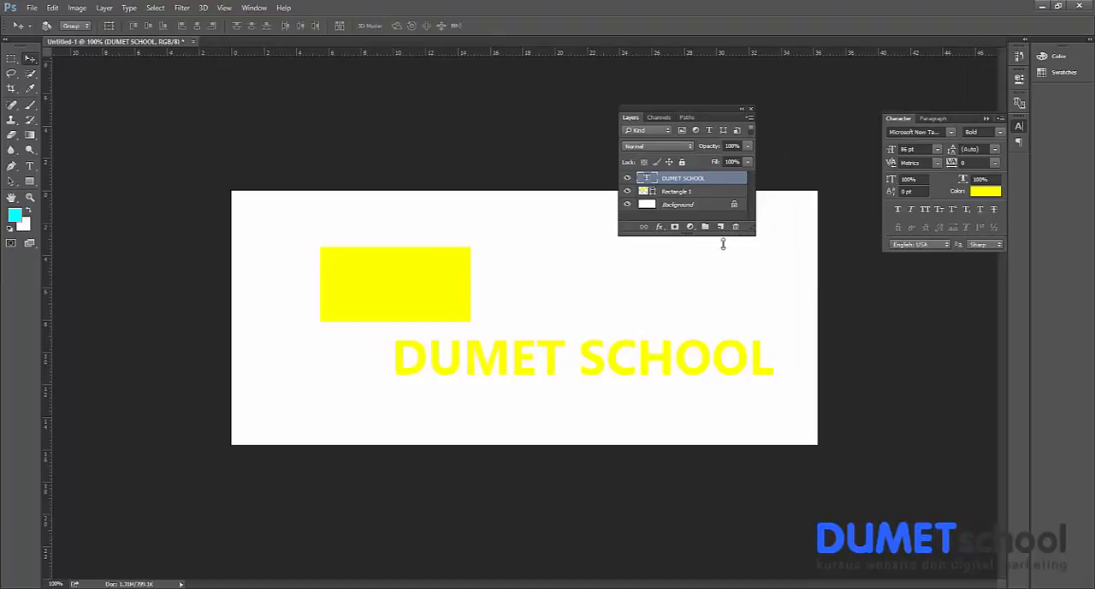
{"action": "left_click_drag", "start_coordinate": [723, 236], "coordinate": [723, 281]}
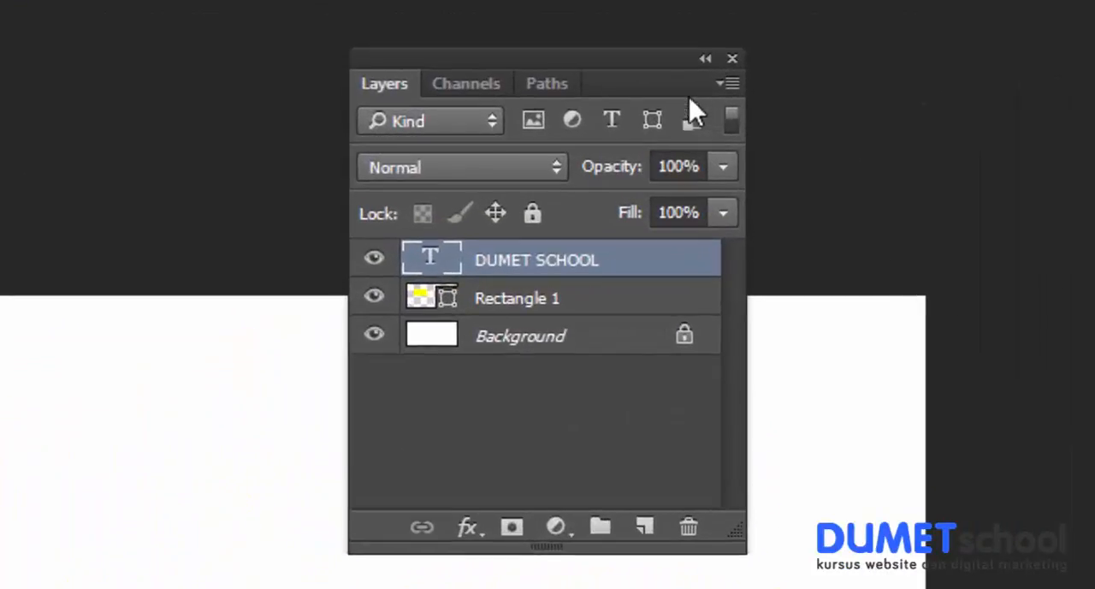
{"action": "left_click_drag", "start_coordinate": [670, 68], "coordinate": [846, 22]}
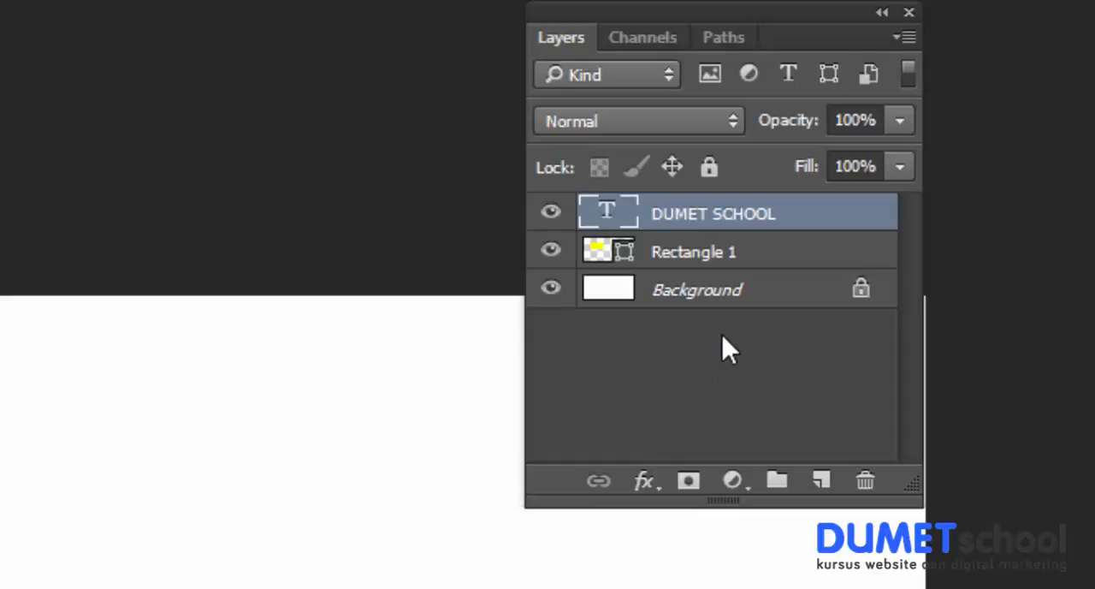
Display large thumbnails in the Layers panel and lengthen the panel.
{"action": "right_click", "coordinate": [666, 357]}
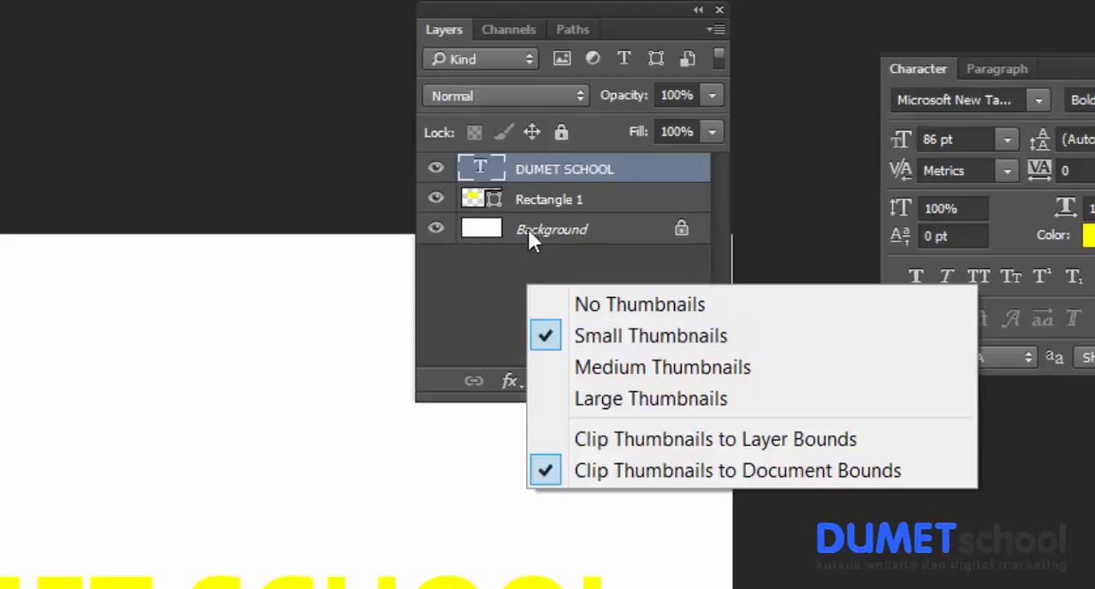
{"action": "left_click", "coordinate": [555, 398]}
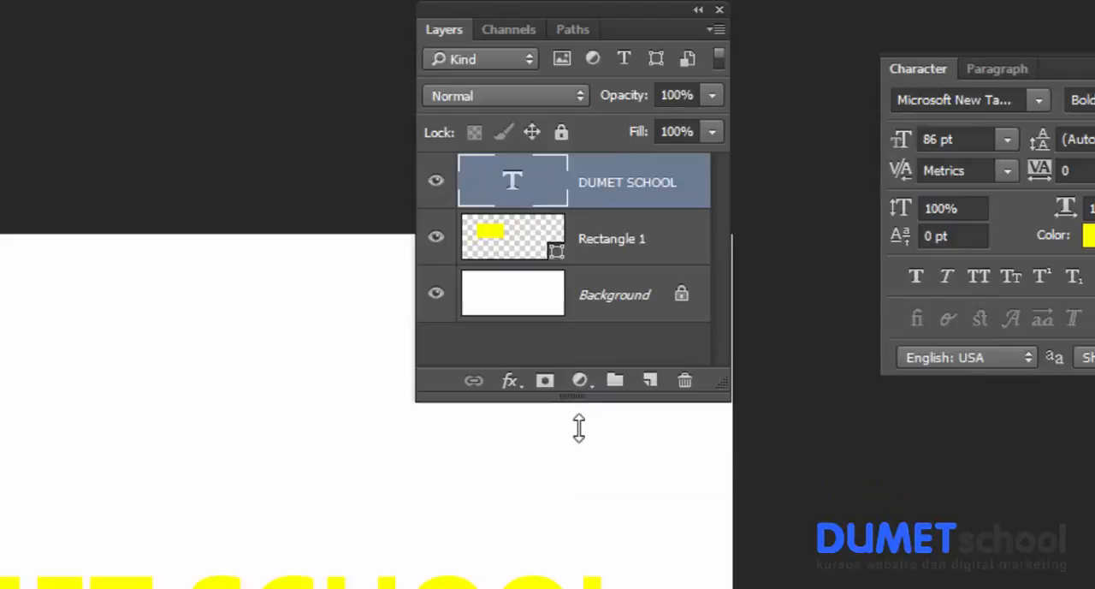
{"action": "left_click_drag", "start_coordinate": [579, 428], "coordinate": [584, 457]}
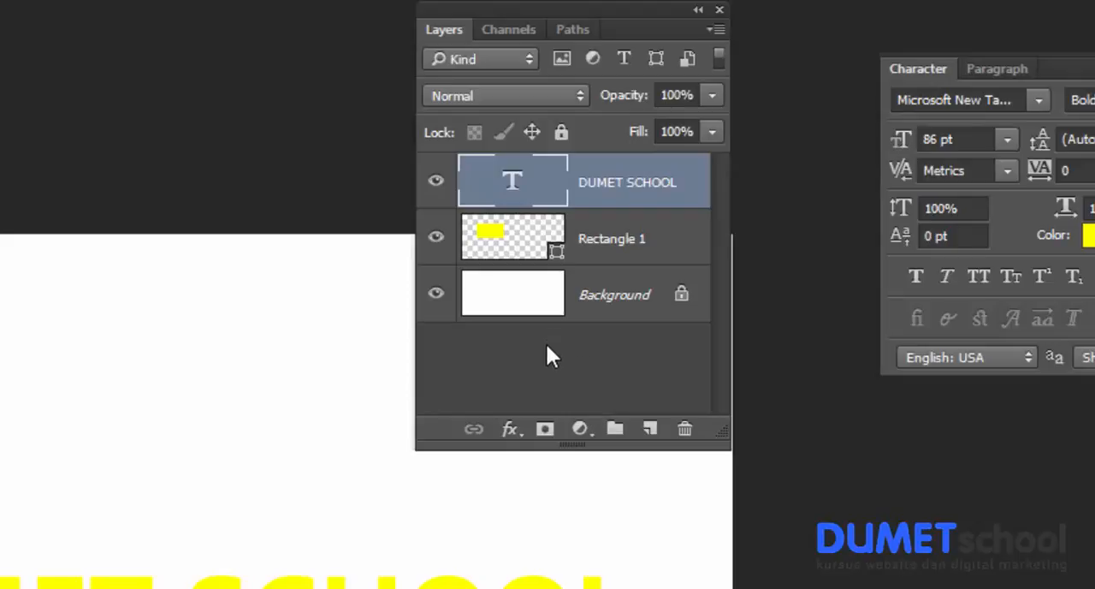
Deselect all layers and switch the Layers panel to No Thumbnails.
{"action": "left_click", "coordinate": [570, 371]}
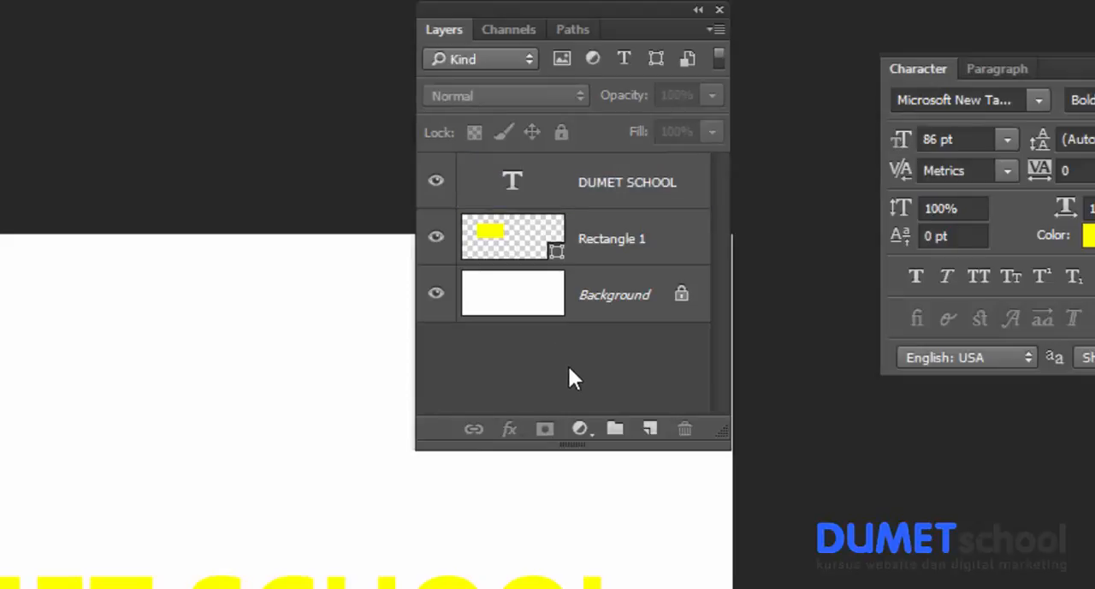
{"action": "right_click", "coordinate": [570, 371]}
{"action": "left_click", "coordinate": [620, 383]}
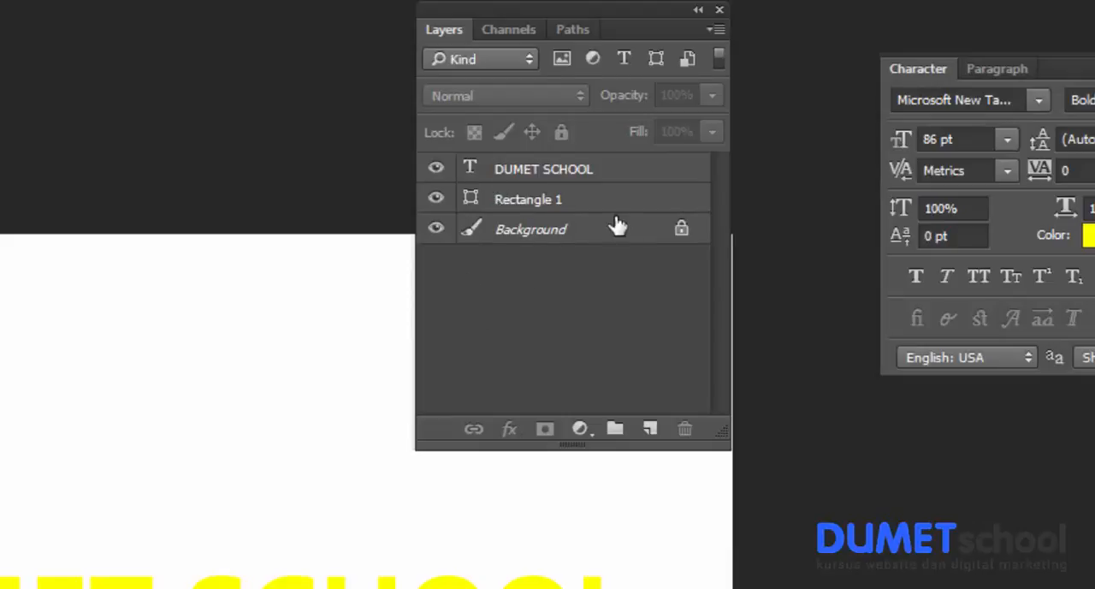
Set the Layers panel to Medium Thumbnails.
{"action": "right_click", "coordinate": [520, 291]}
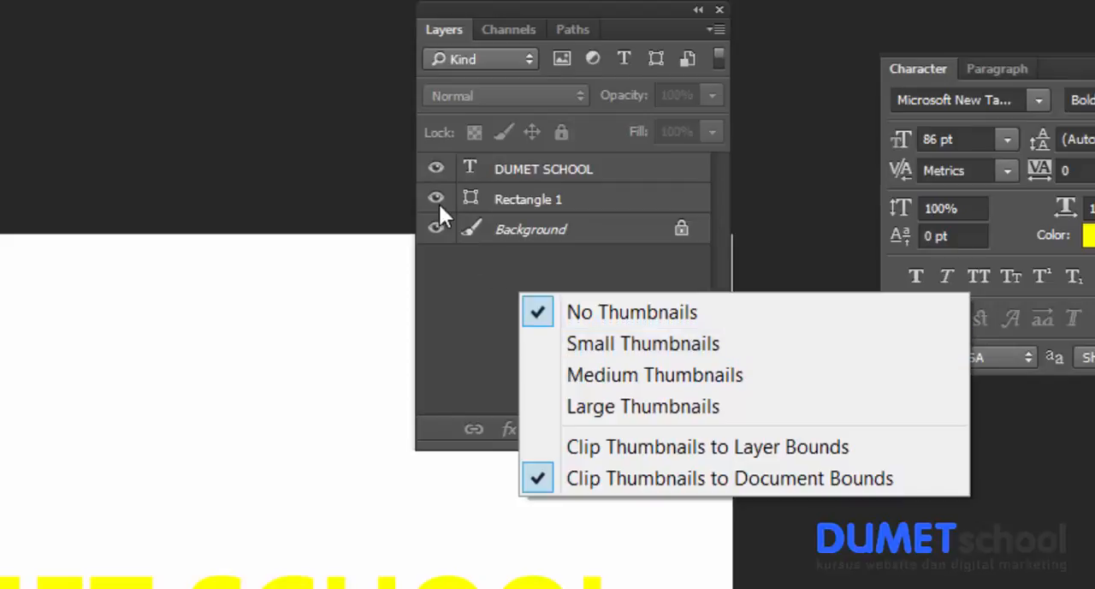
{"action": "left_click", "coordinate": [553, 380]}
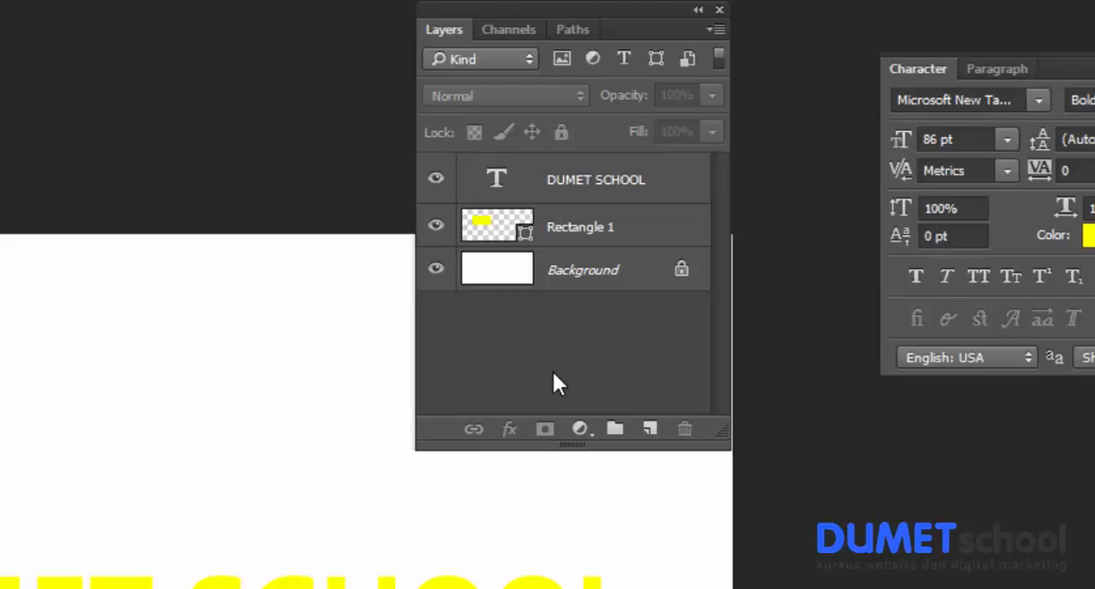
Clip the layer thumbnails to layer bounds instead of document bounds.
{"action": "right_click", "coordinate": [489, 331]}
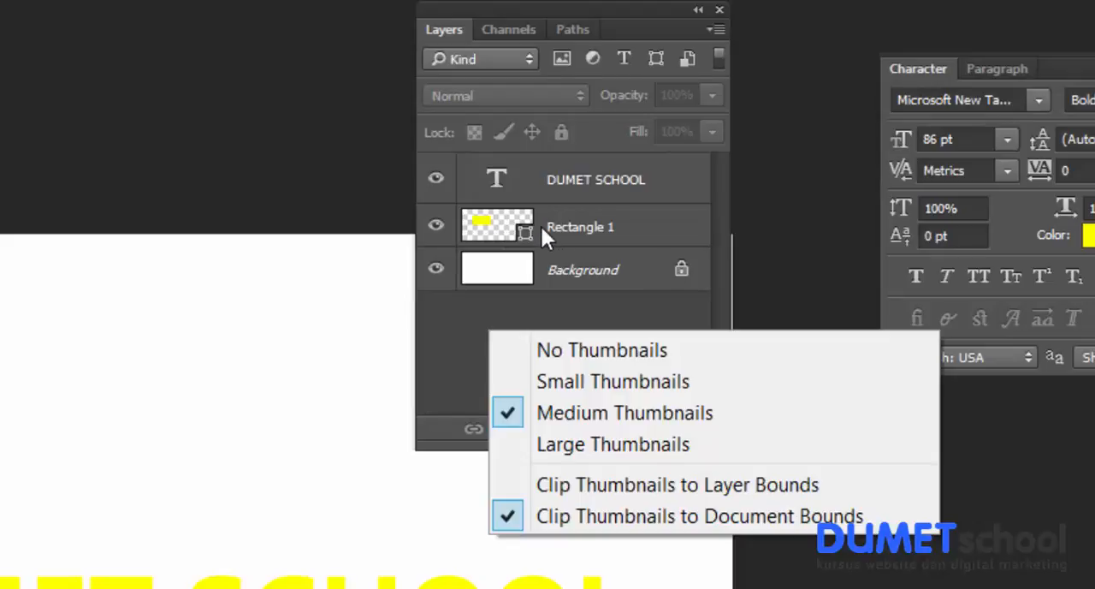
{"action": "left_click", "coordinate": [628, 231]}
{"action": "left_click", "coordinate": [628, 231]}
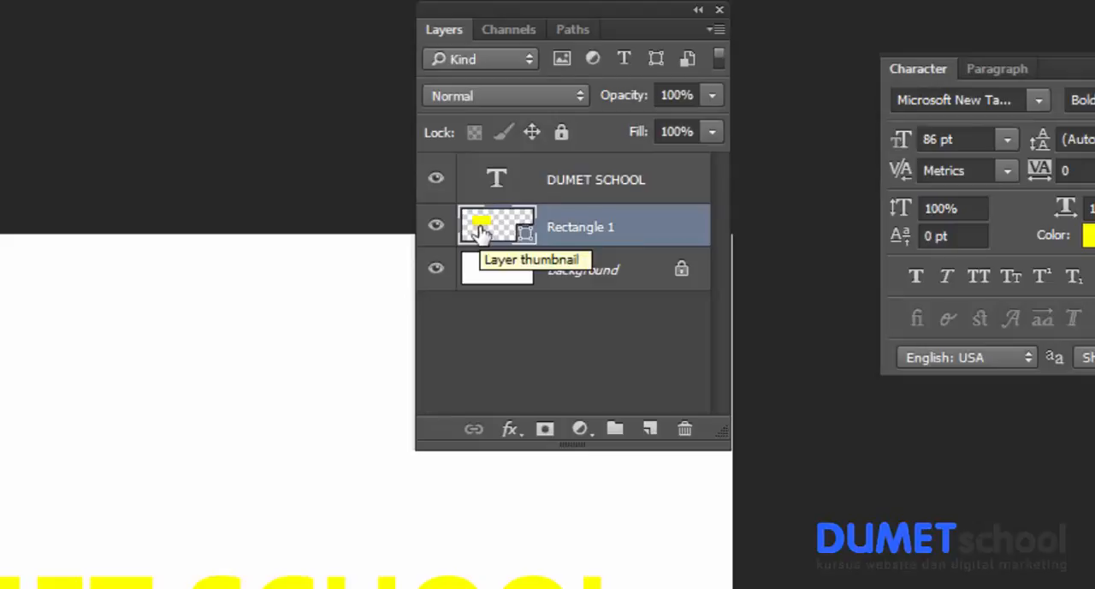
{"action": "left_click", "coordinate": [531, 351]}
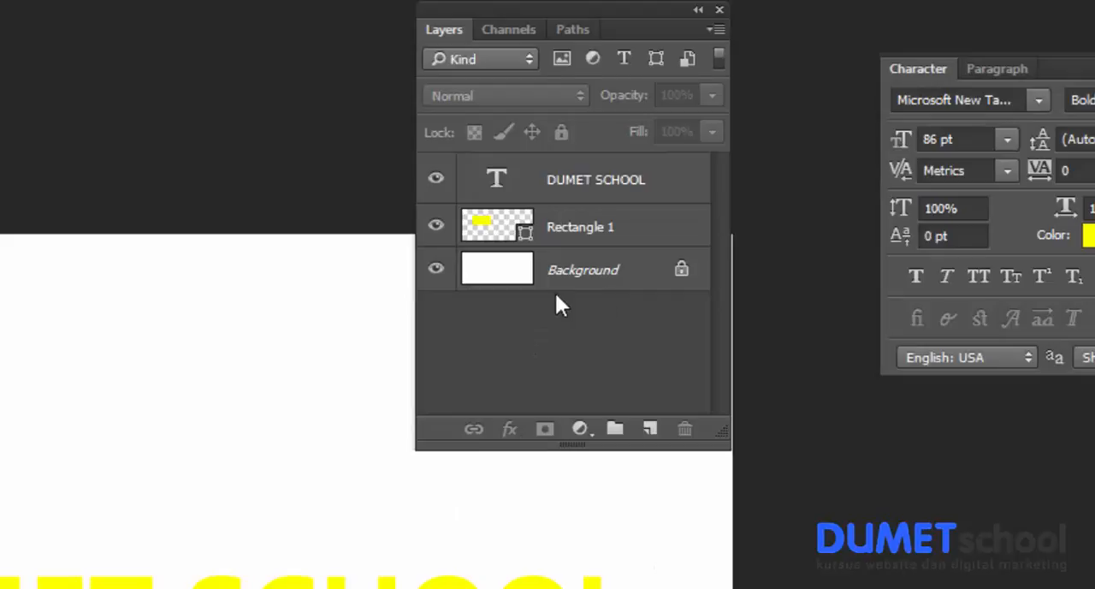
{"action": "right_click", "coordinate": [493, 316]}
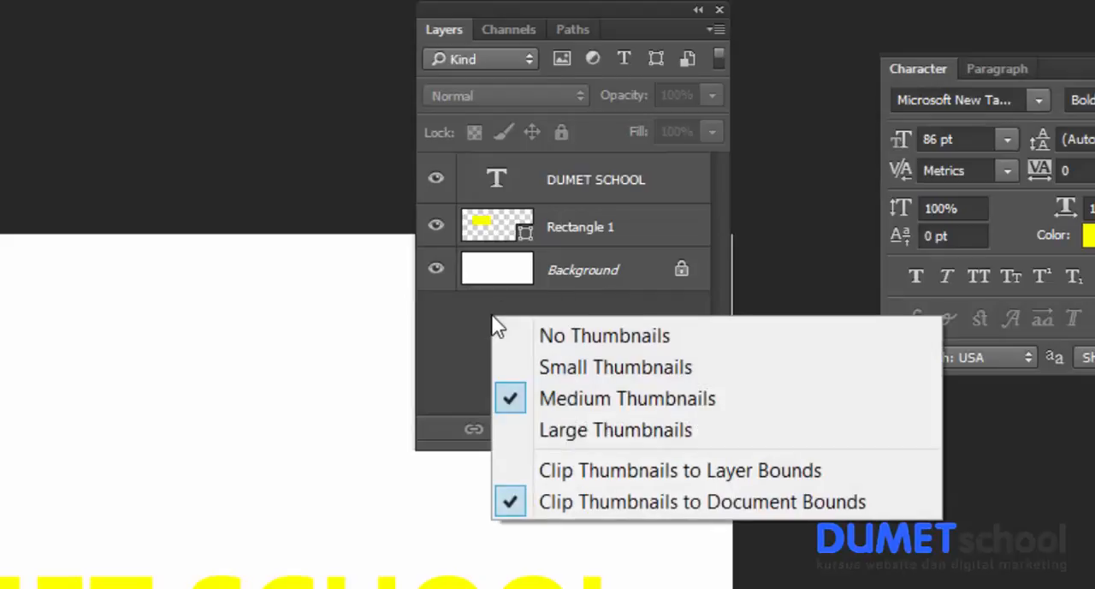
{"action": "left_click", "coordinate": [578, 468]}
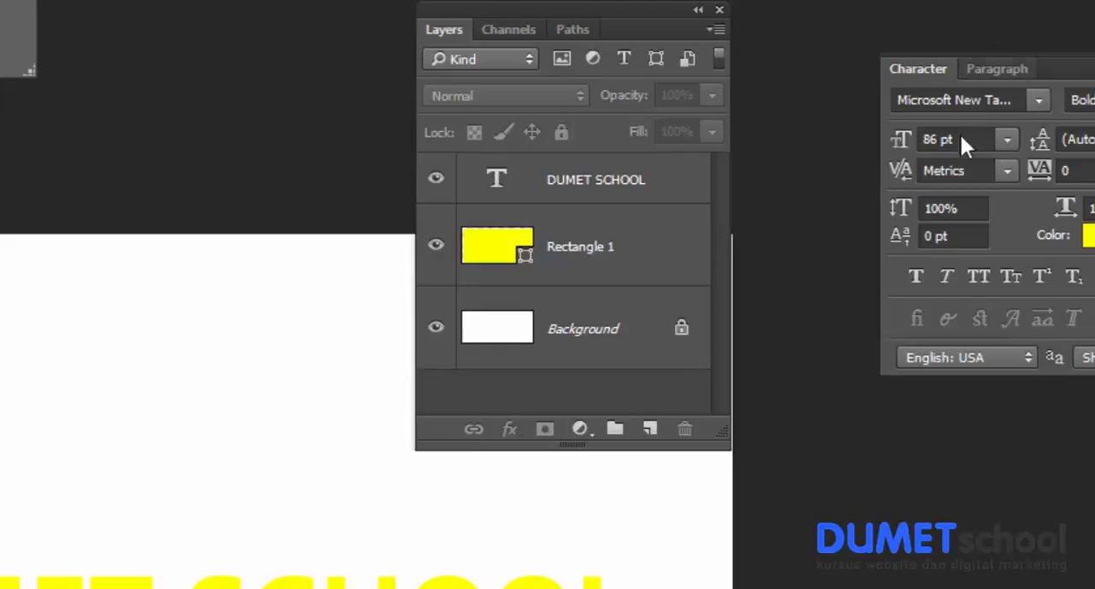
Draw a yellow custom shape of nine diamonds above the DUMET SCHOOL text and lengthen the Layers panel to fit all layers.
{"action": "double_click", "coordinate": [604, 186]}
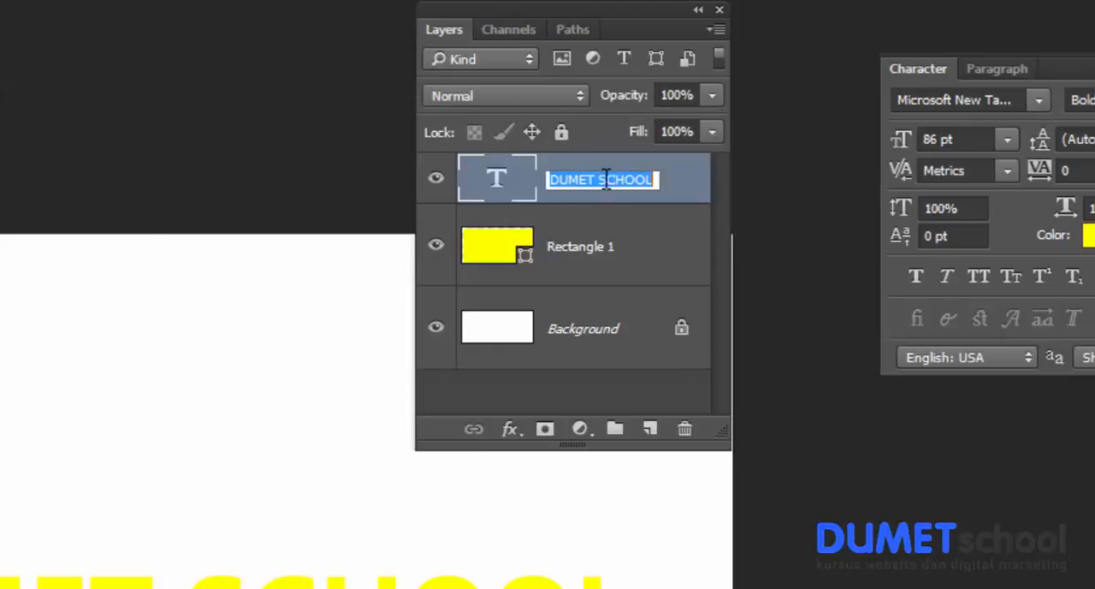
{"action": "left_click_drag", "start_coordinate": [168, 323], "coordinate": [382, 497]}
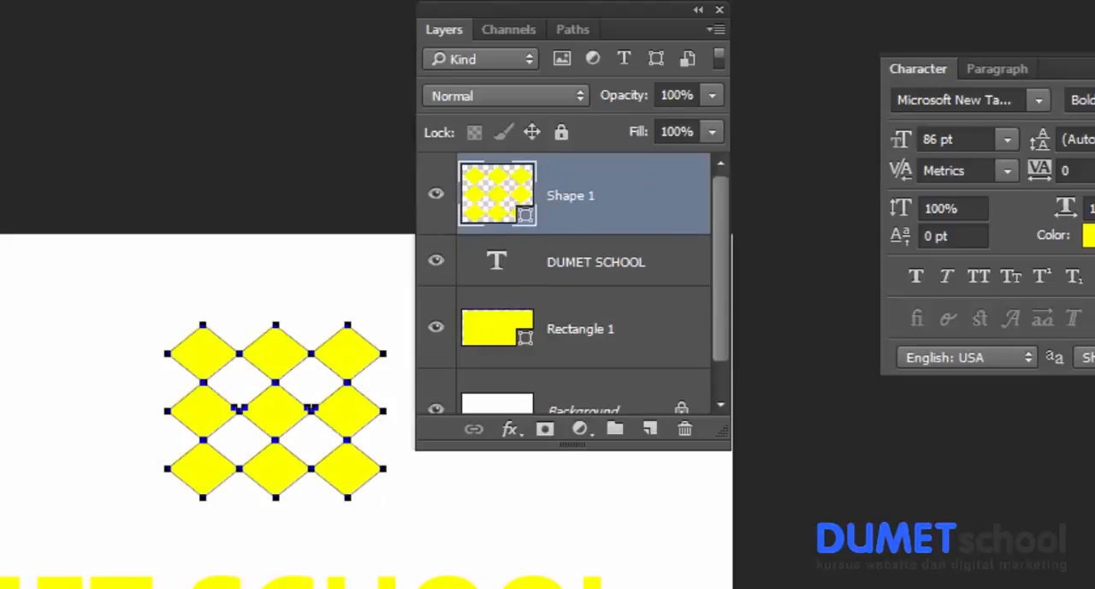
{"action": "key", "text": "Return"}
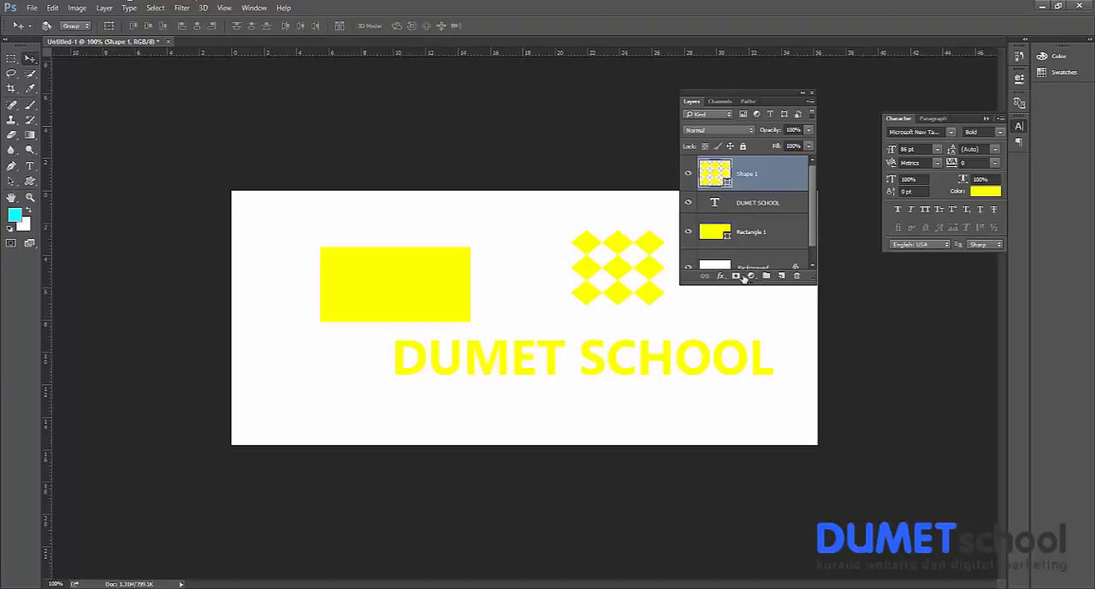
{"action": "left_click_drag", "start_coordinate": [747, 284], "coordinate": [752, 360]}
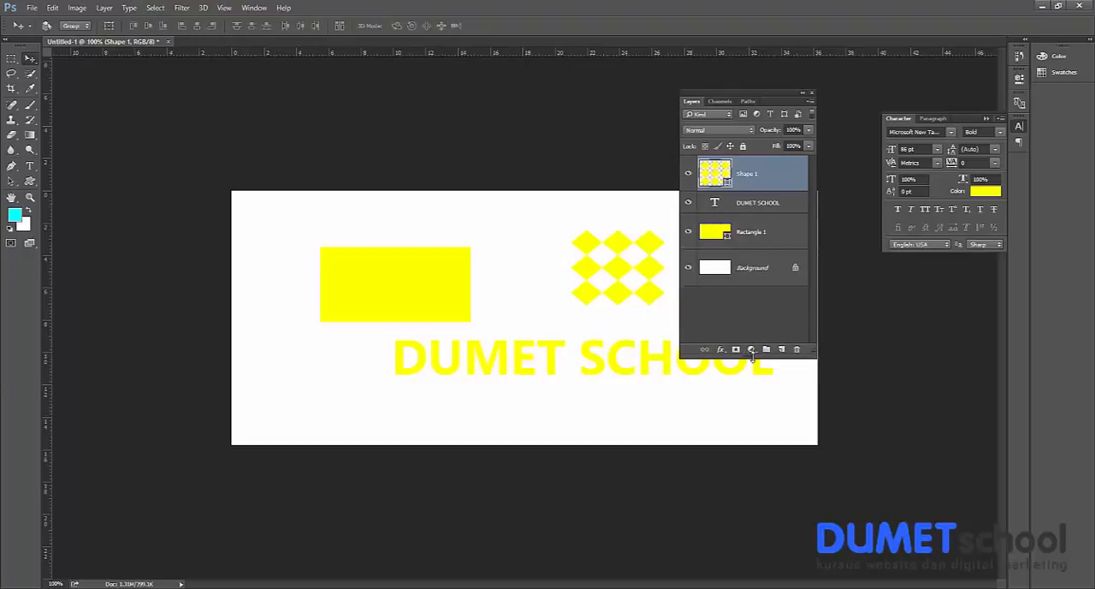